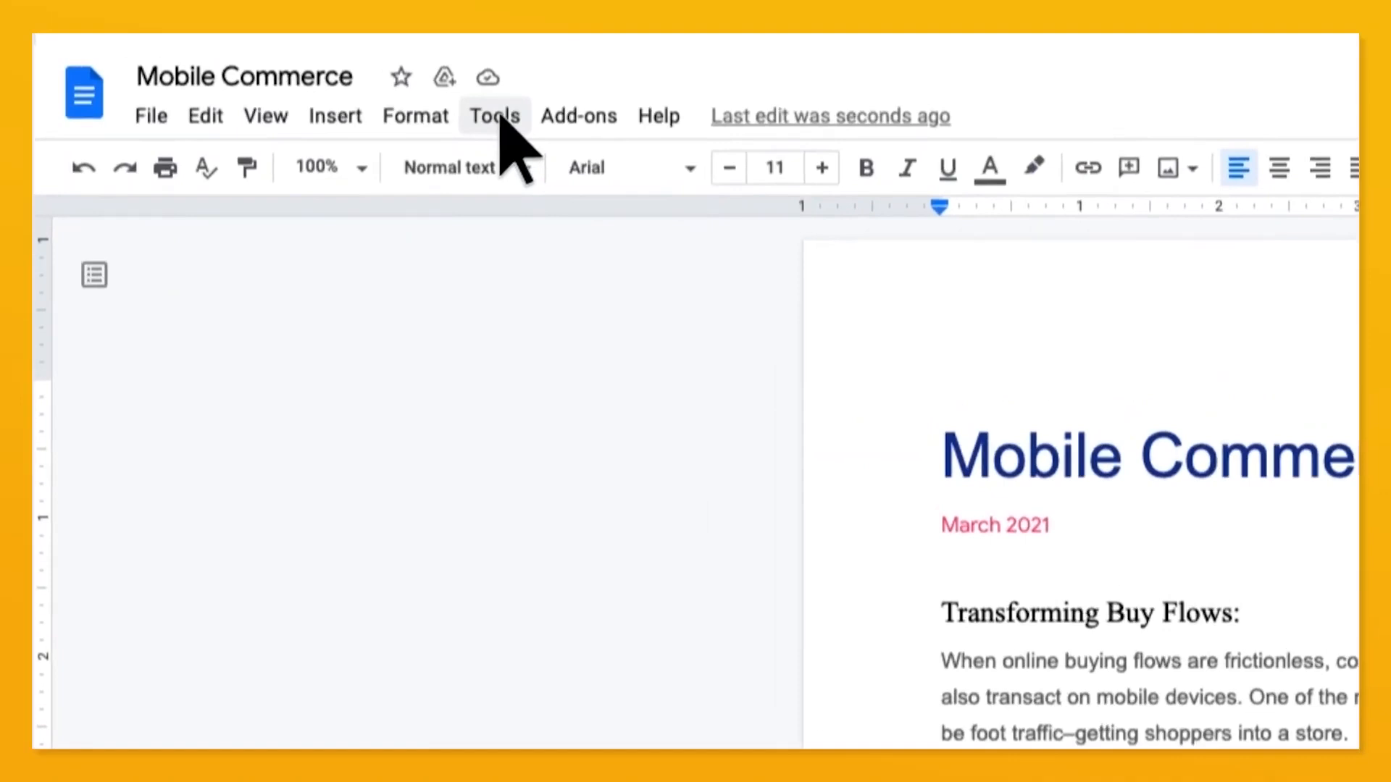
Step: Start voice typing from the Tools menu to dictate into the Mobile Commerce document
{"action": "left_click", "coordinate": [402, 95]}
{"action": "left_click", "coordinate": [505, 375]}
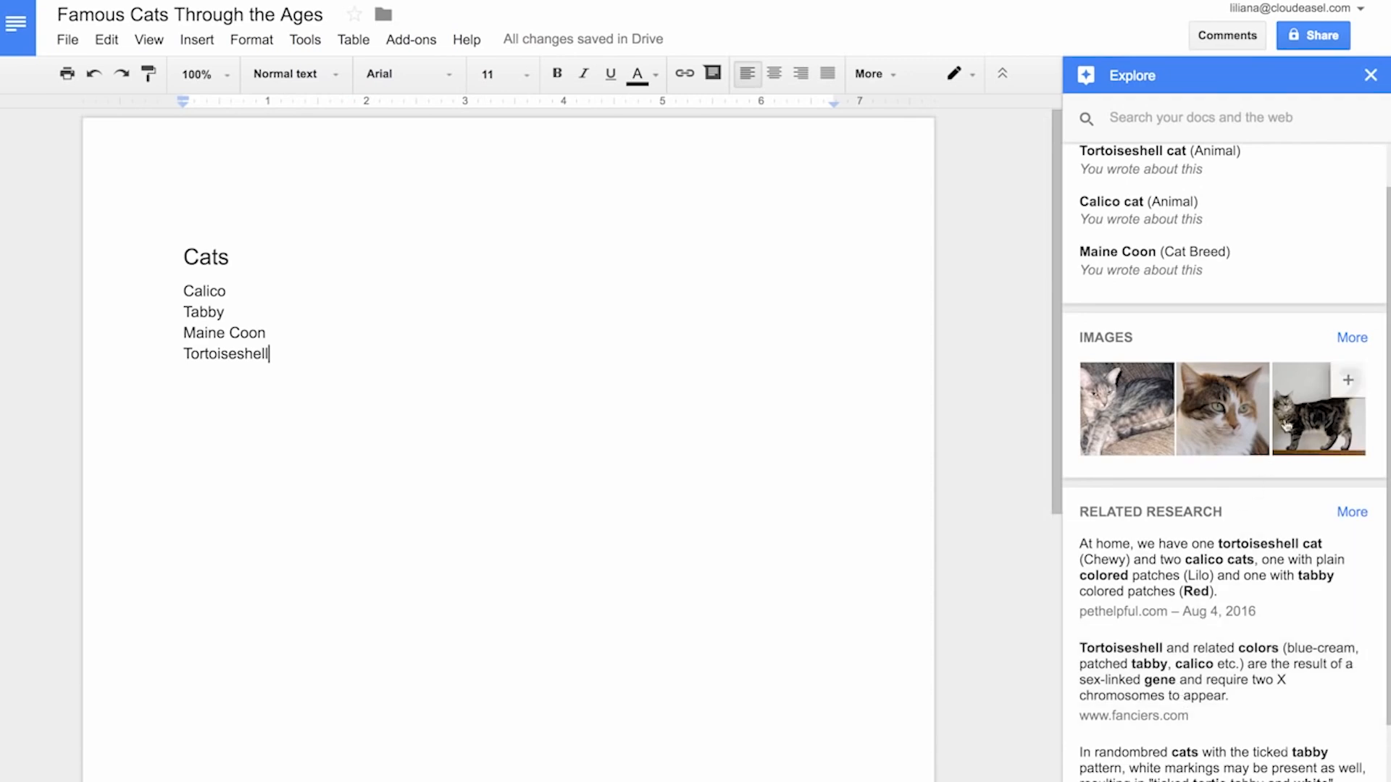
Step: Expand Explore's image results and drop a cat photo into the document
{"action": "left_click", "coordinate": [1351, 338]}
{"action": "scroll", "coordinate": [1284, 377], "scroll_direction": "down", "scroll_amount": 3}
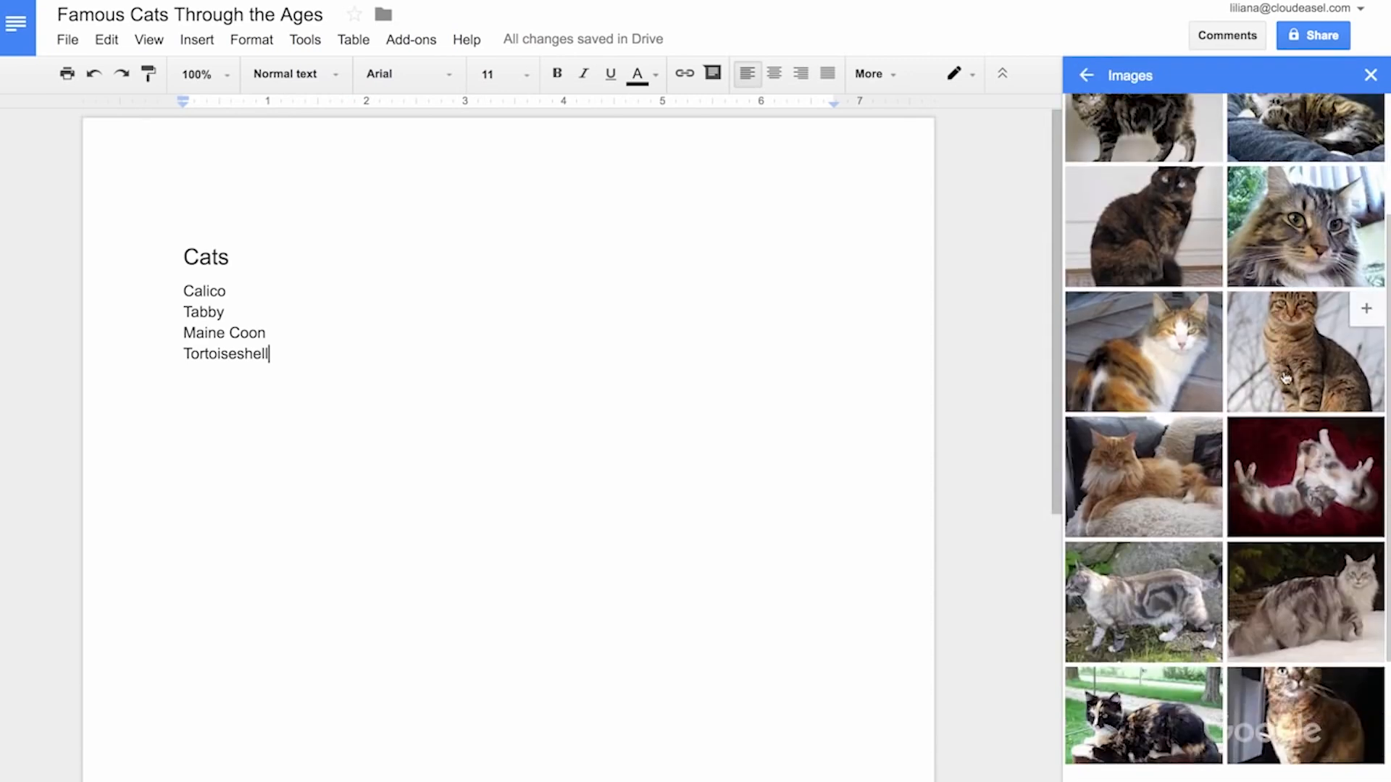
{"action": "left_click_drag", "start_coordinate": [1132, 478], "coordinate": [511, 467]}
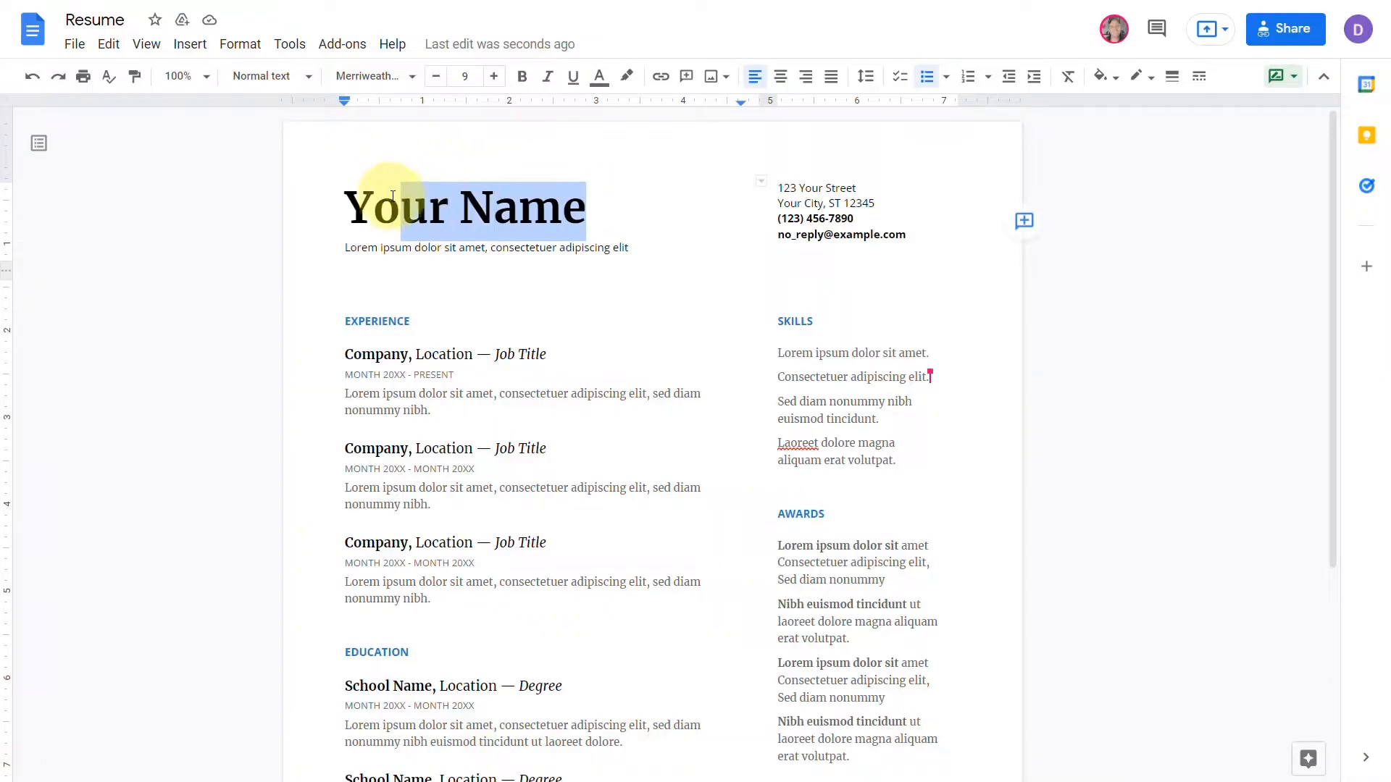
Step: Start a comment on the Your Name heading and switch to Suggesting mode
{"action": "left_click", "coordinate": [1027, 226]}
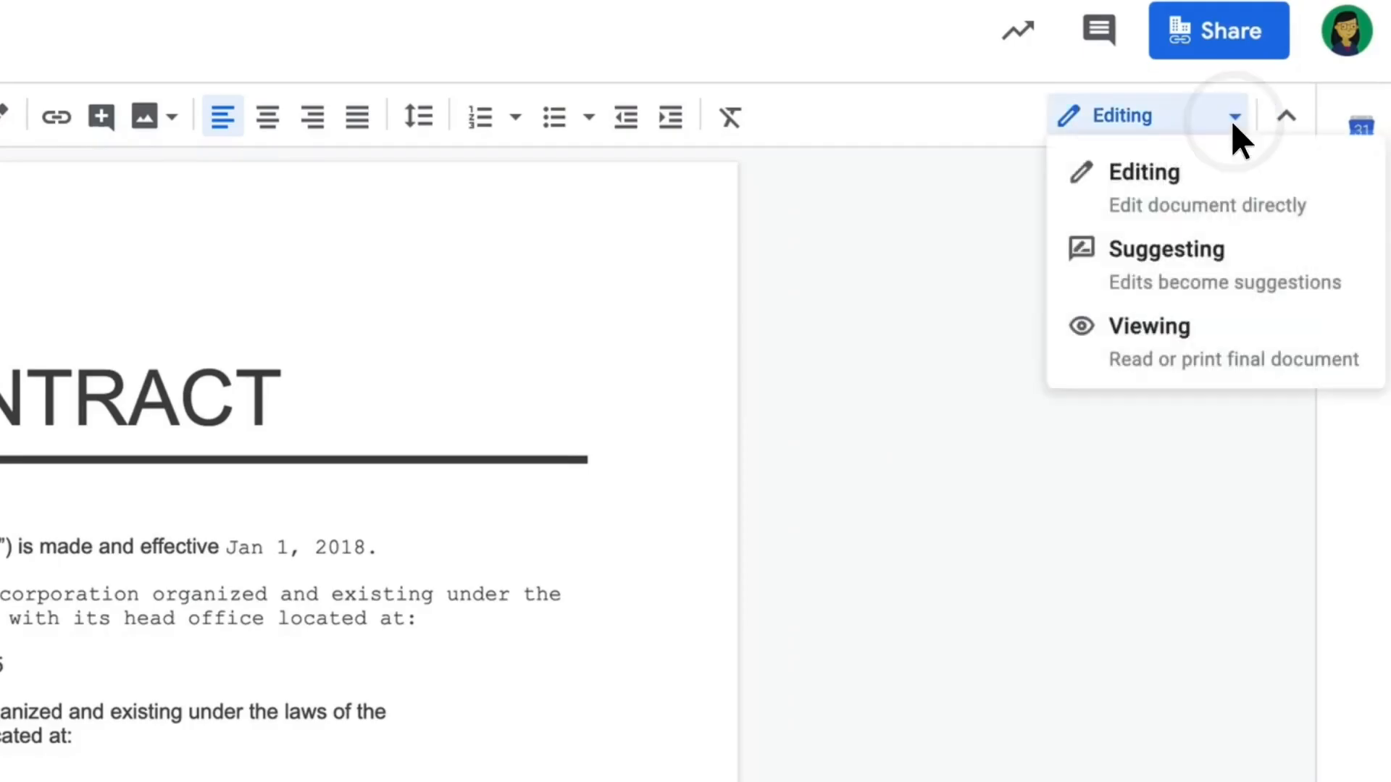
{"action": "left_click", "coordinate": [1233, 247]}
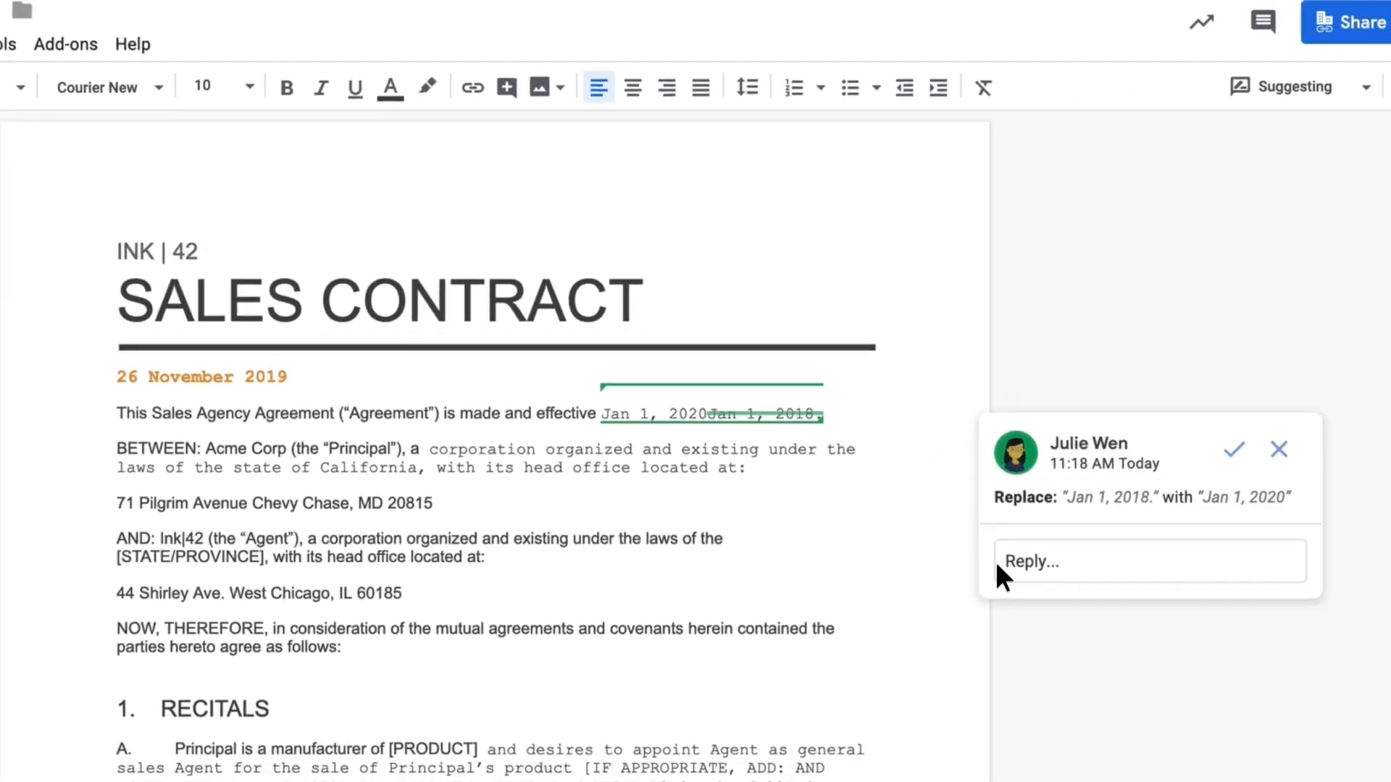
Step: Write and post a reply to the suggested contract date change
{"action": "left_click", "coordinate": [1003, 565]}
{"action": "type", "text": "Incorrect date, update"}
{"action": "left_click", "coordinate": [1031, 607]}
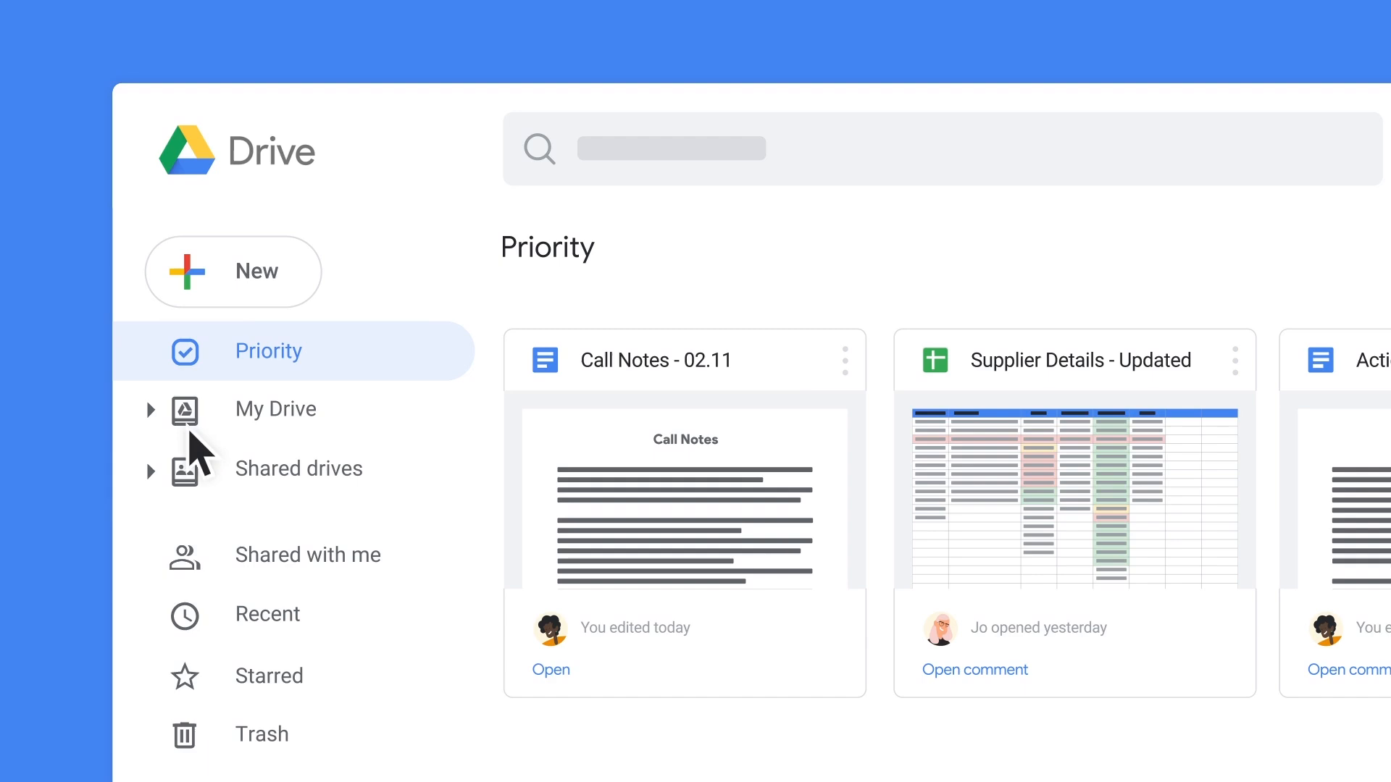
Step: Show My Drive's files and folders, ready to recolour a folder
{"action": "left_click", "coordinate": [262, 271]}
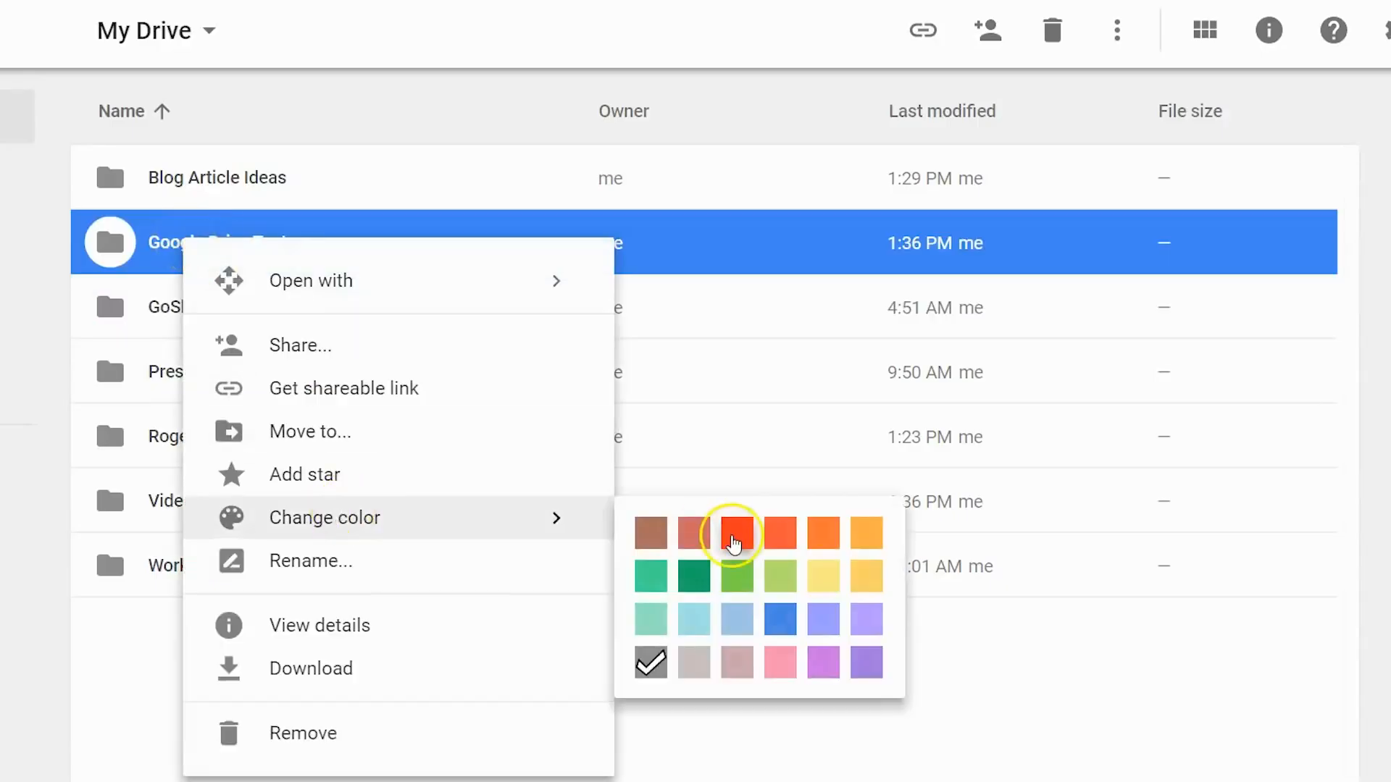